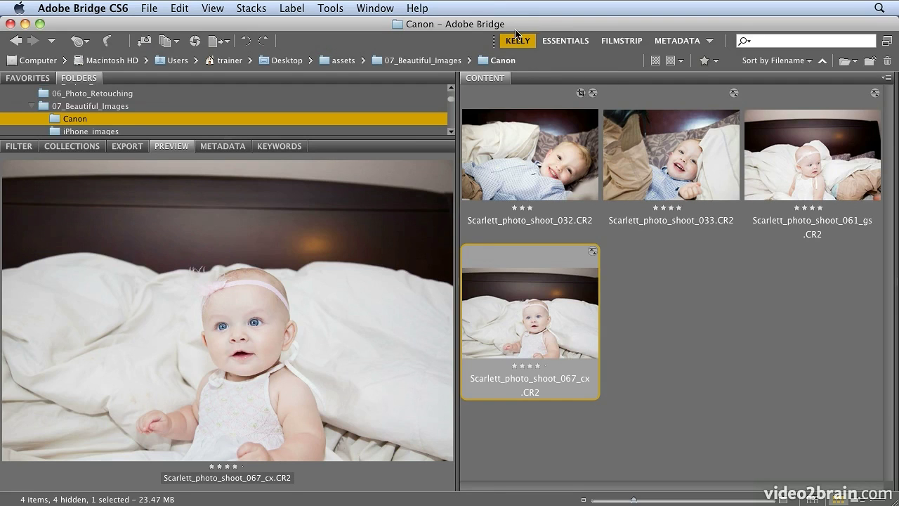
- Preview the baby photo Scarlett_photo_shoot_061_gs.CR2 and open it for raw editing
left_click(846, 168)
left_click(579, 303)
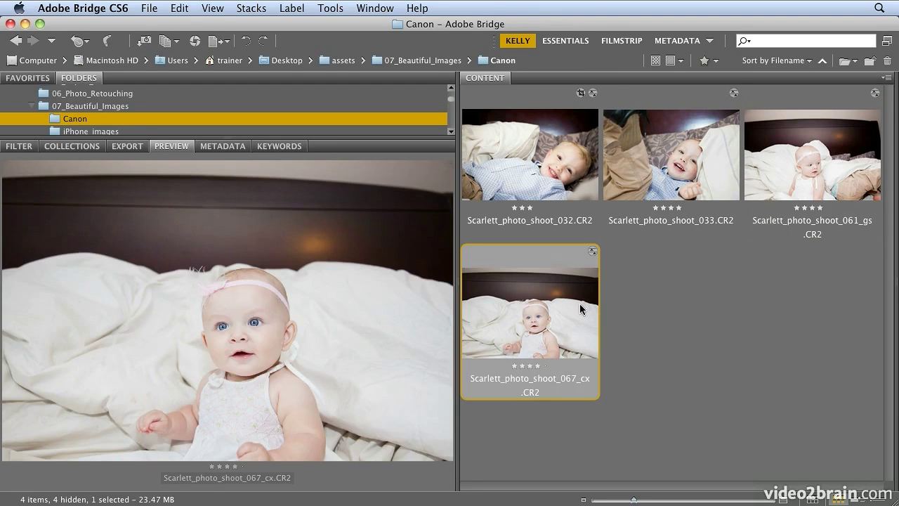
left_click(791, 191)
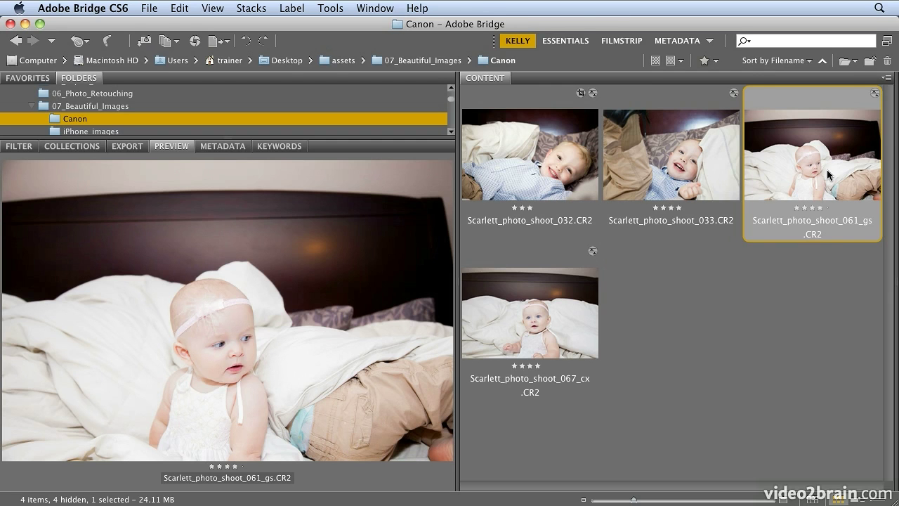
key("super+Tab")
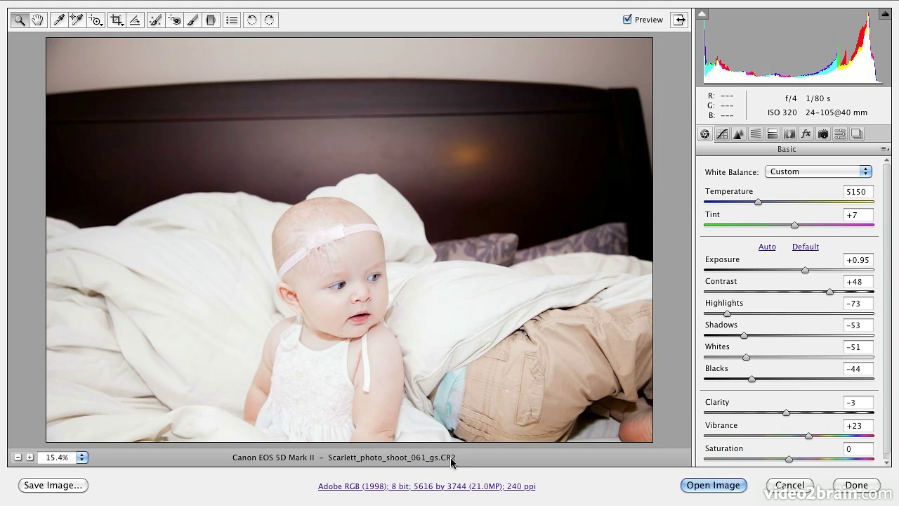
- Crop tightly around the baby, excluding her brother's legs at right and the headboard at top
left_click(118, 22)
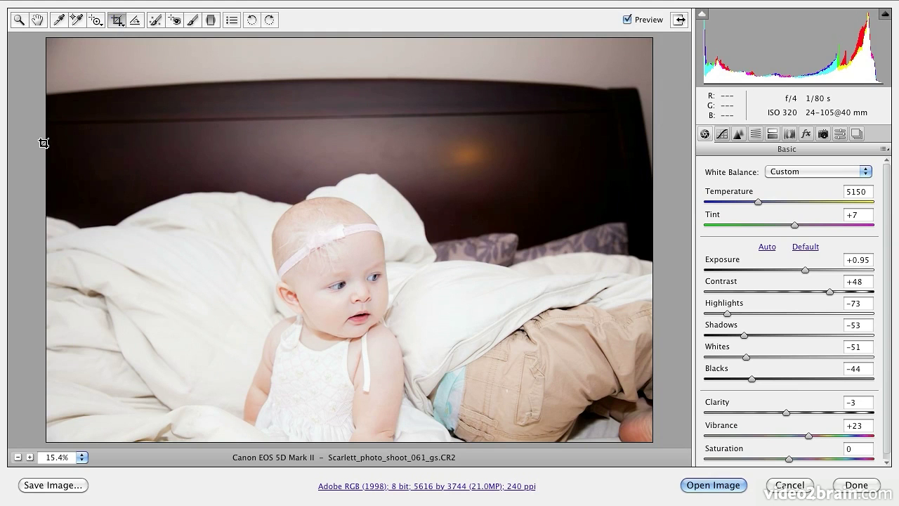
left_click_drag(43, 143, 431, 451)
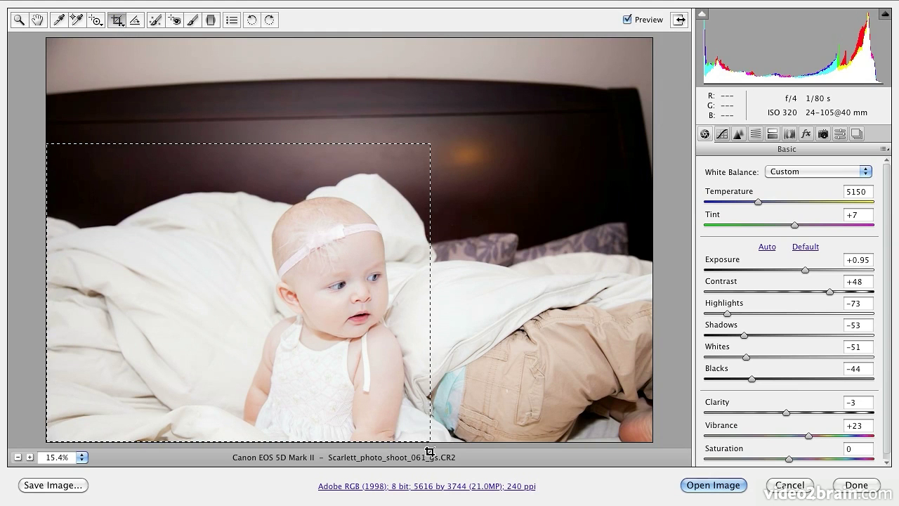
left_click_drag(431, 451, 435, 453)
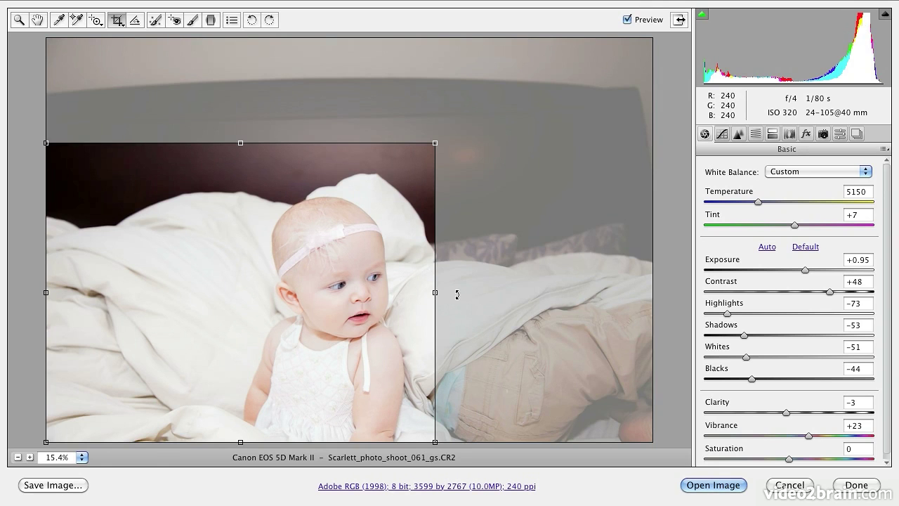
left_click_drag(240, 142, 240, 162)
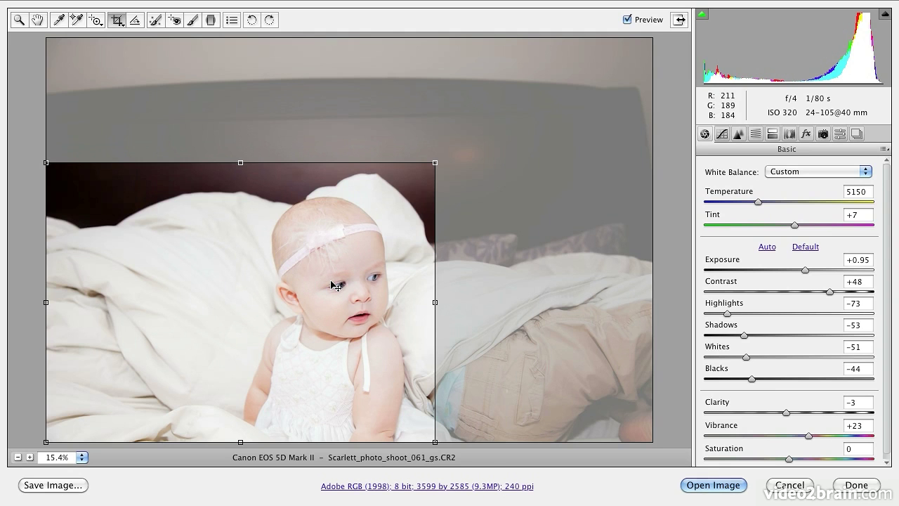
left_click(122, 22)
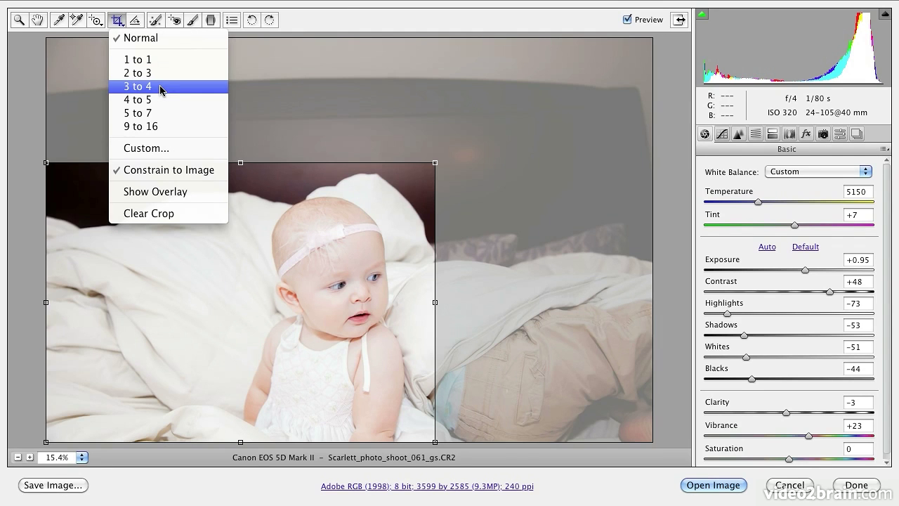
left_click(325, 17)
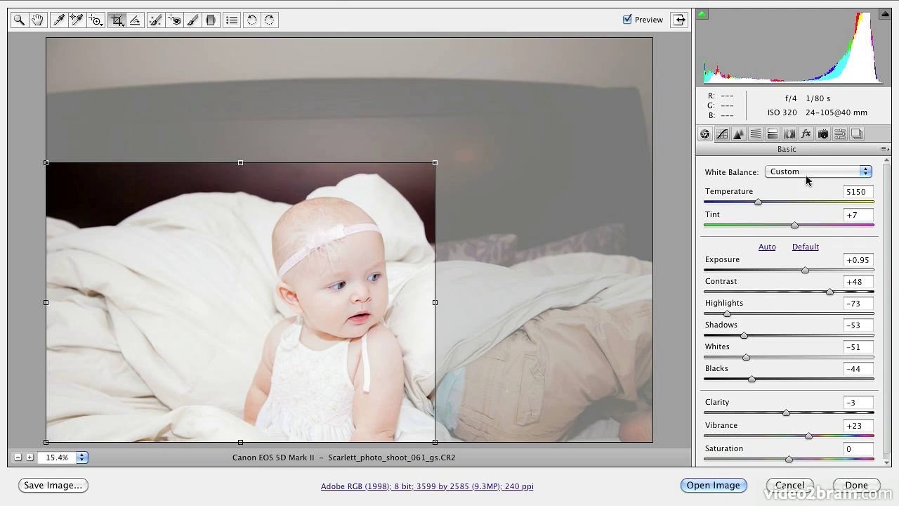
left_click(805, 134)
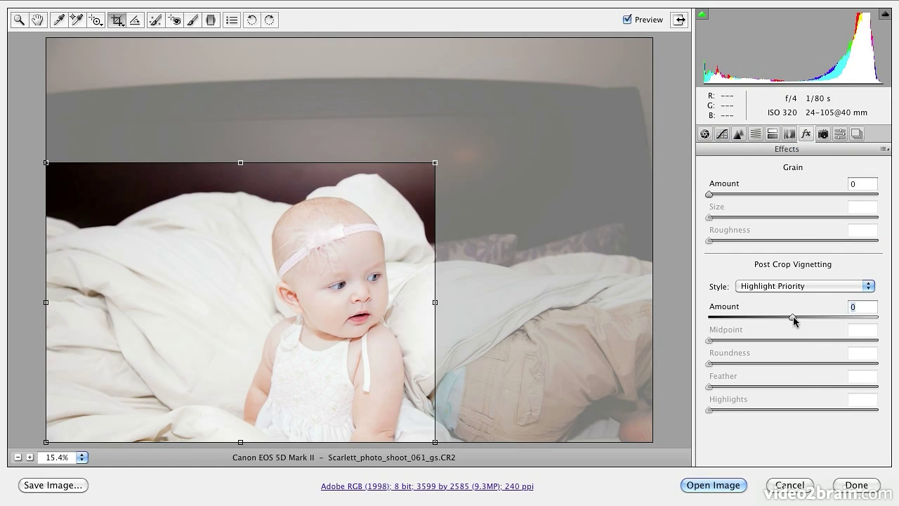
- Add a dark post-crop vignette with Amount -58 and Feather 55
left_click_drag(793, 317, 768, 320)
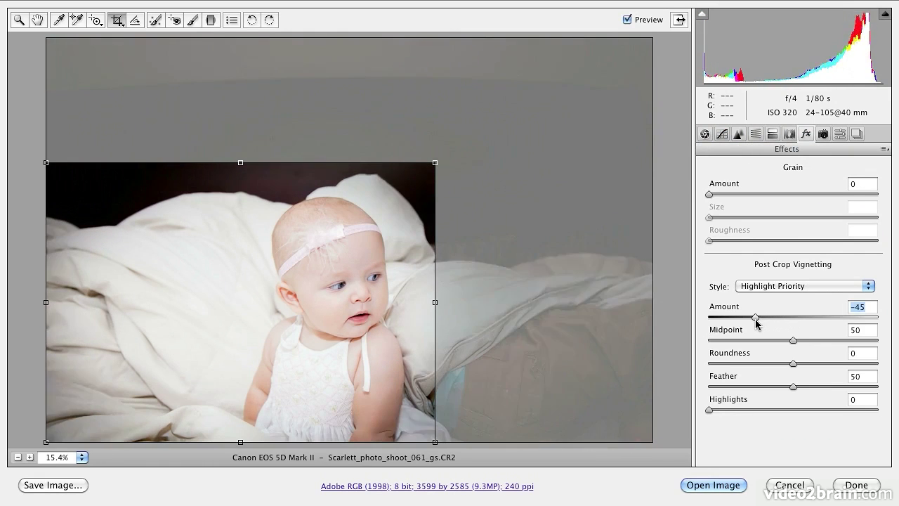
left_click_drag(768, 320, 745, 316)
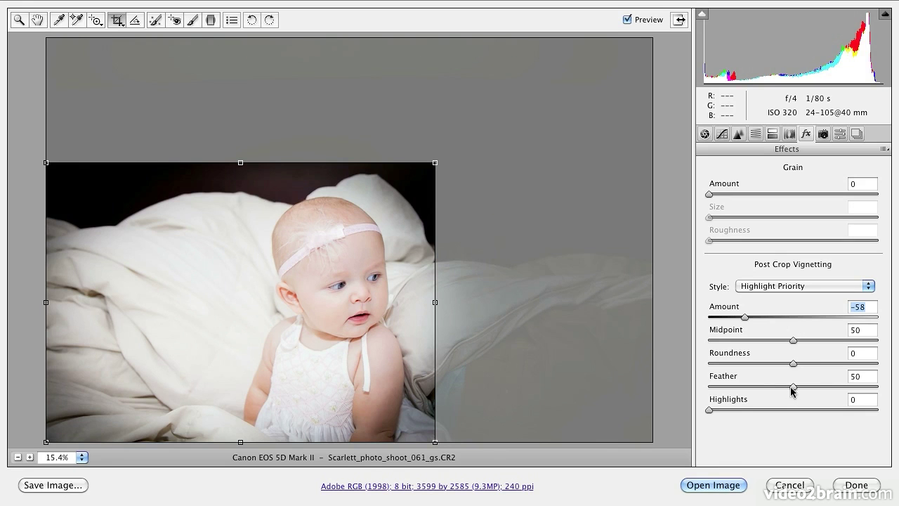
left_click_drag(793, 387, 715, 400)
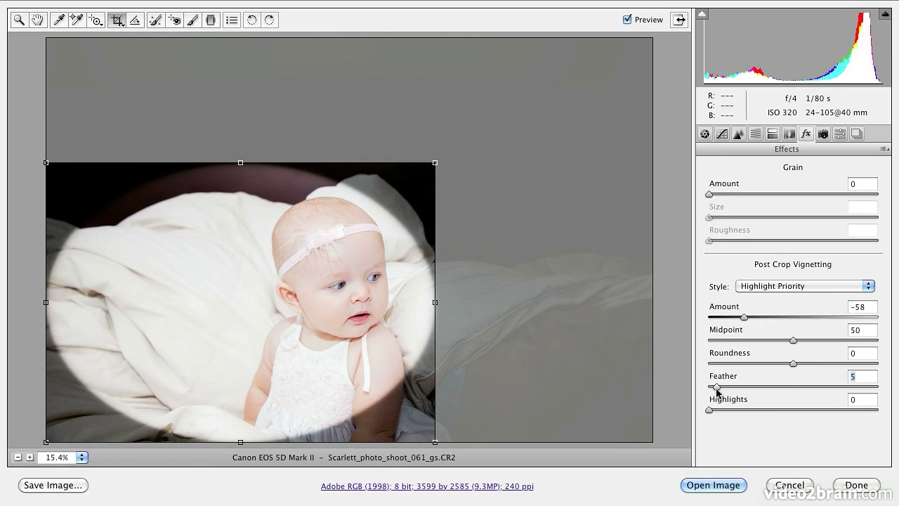
mouse_move(716, 387)
left_mouse_down()
mouse_move(795, 388)
mouse_move(774, 399)
mouse_move(802, 398)
left_mouse_up()
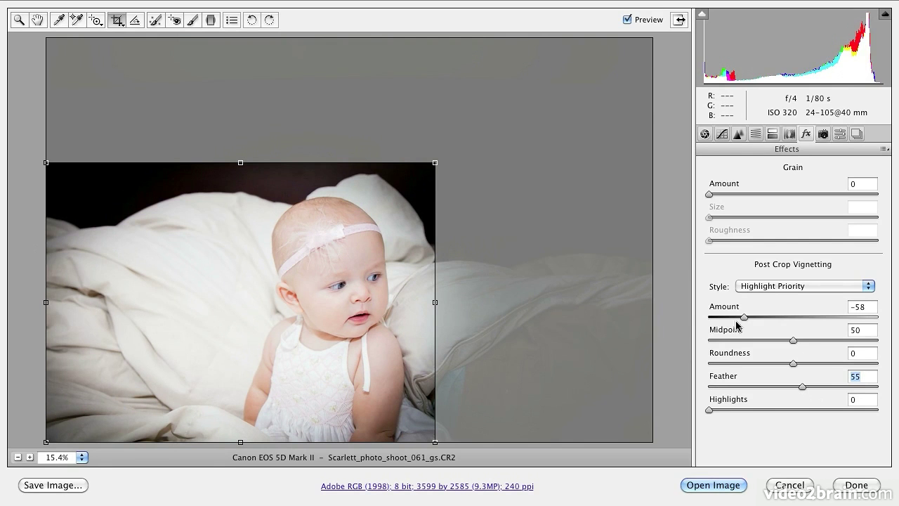
- Preview a white vignette, then set the dark vignette to Amount -45 and Midpoint 80
left_click_drag(744, 317, 829, 317)
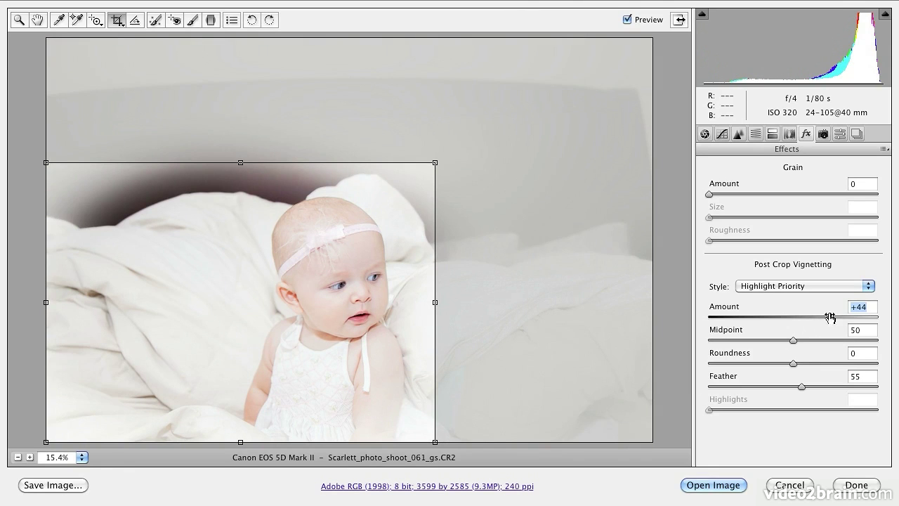
left_click_drag(830, 317, 828, 320)
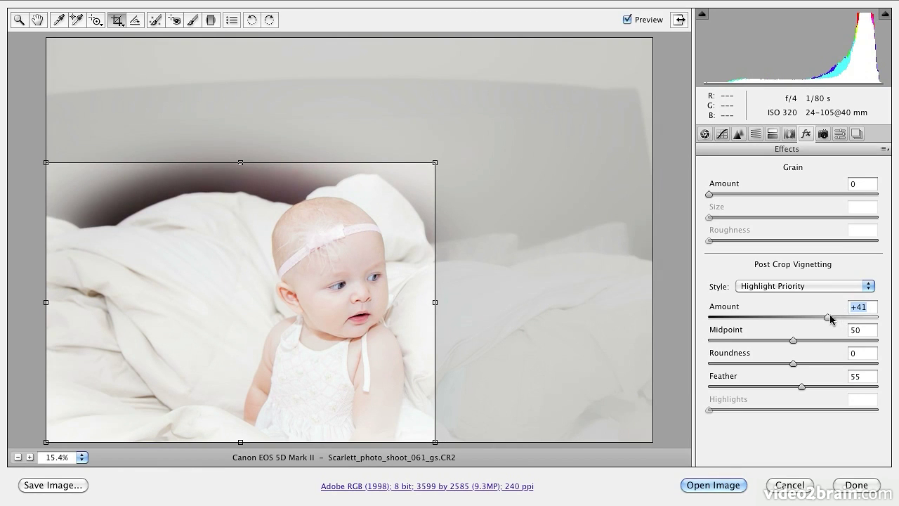
left_click_drag(828, 318, 755, 317)
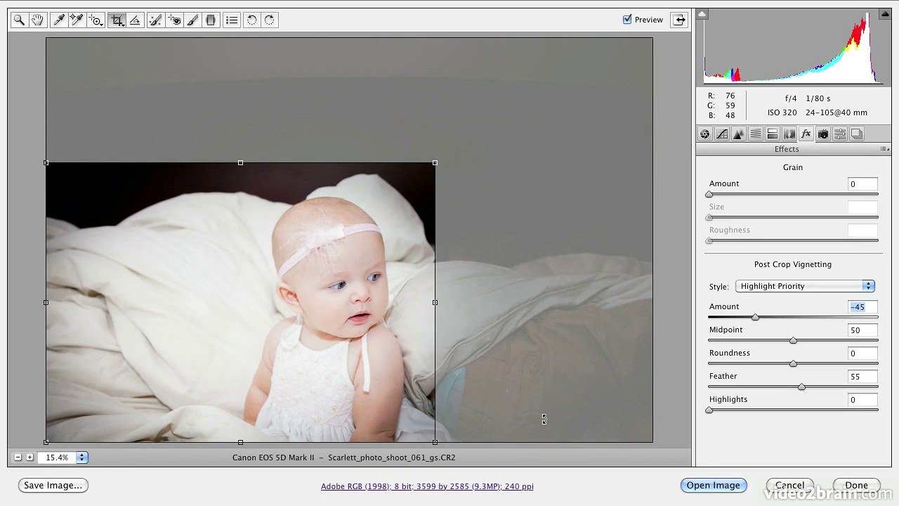
mouse_move(794, 341)
left_mouse_down()
mouse_move(707, 343)
mouse_move(819, 341)
left_mouse_up()
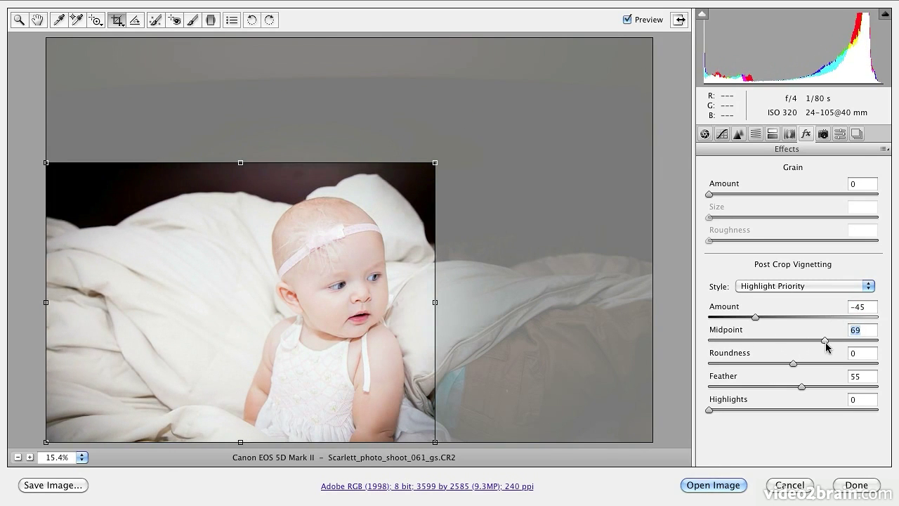
left_click_drag(820, 346, 821, 344)
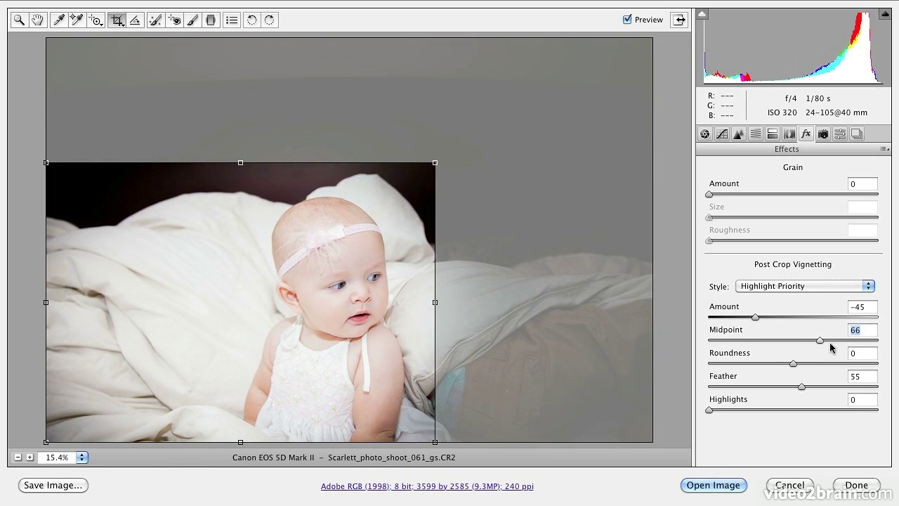
mouse_move(820, 341)
left_mouse_down()
mouse_move(739, 342)
mouse_move(845, 343)
left_mouse_up()
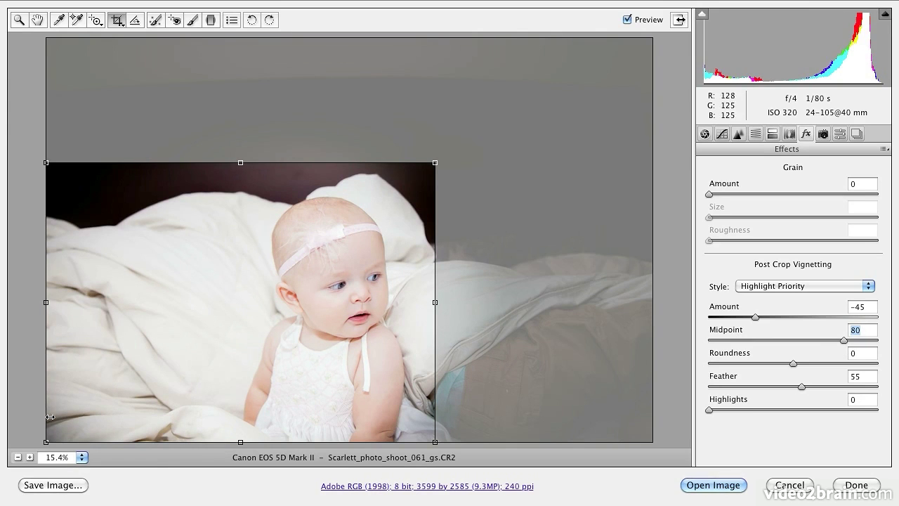
- Raise the post-crop vignette Highlights so bright areas show through the dark corners
left_click_drag(709, 410, 873, 410)
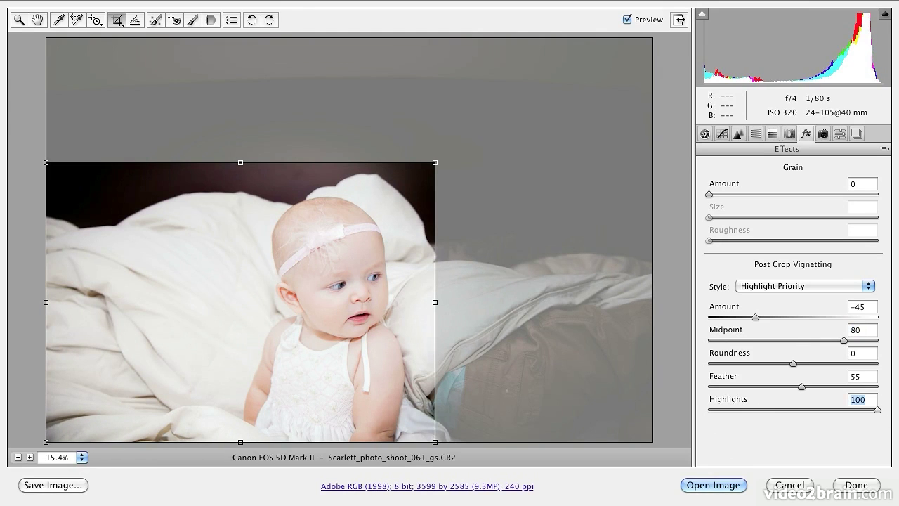
double_click(875, 410)
left_click_drag(708, 410, 823, 410)
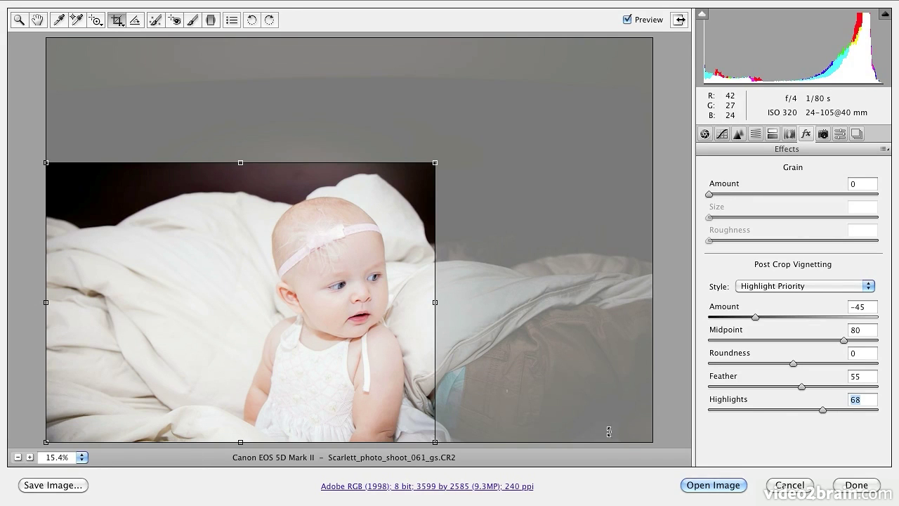
left_click_drag(823, 410, 660, 413)
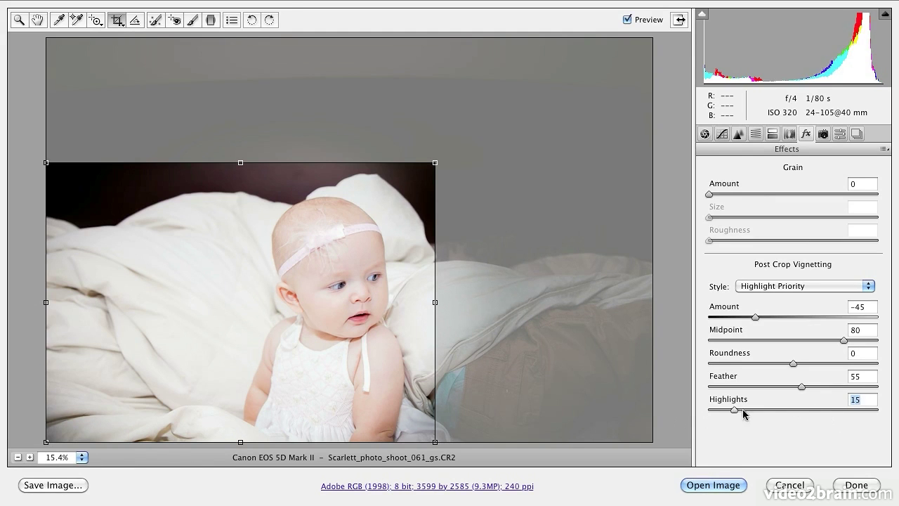
mouse_move(761, 415)
left_mouse_down()
mouse_move(897, 418)
mouse_move(636, 423)
left_mouse_up()
- Open the image in Photoshop and save it as Scarlett_photo_shoot_061_cx.psd in Desktop/corrected_images
left_click(712, 483)
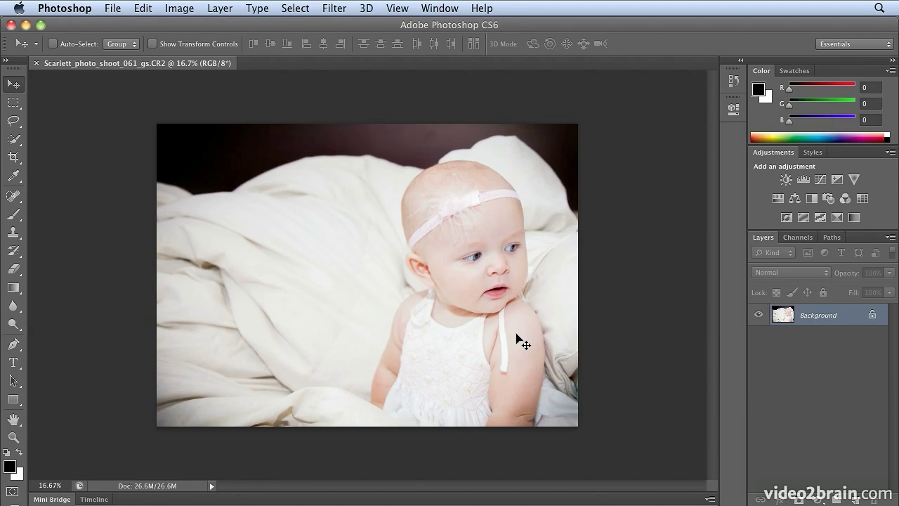
left_click(116, 8)
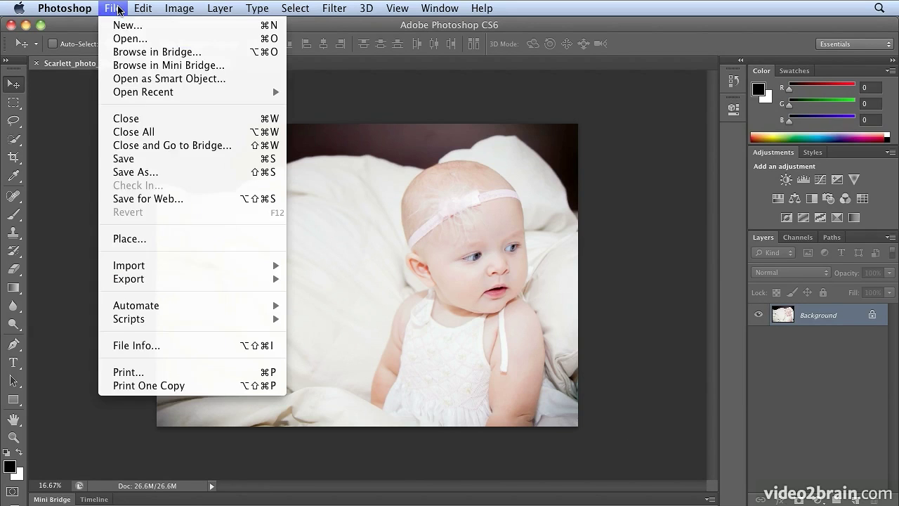
left_click(126, 172)
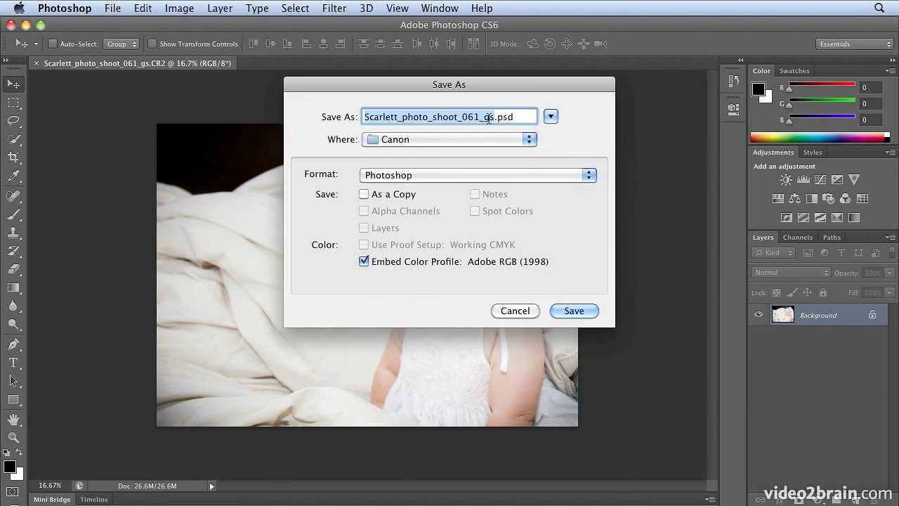
left_click_drag(494, 117, 481, 116)
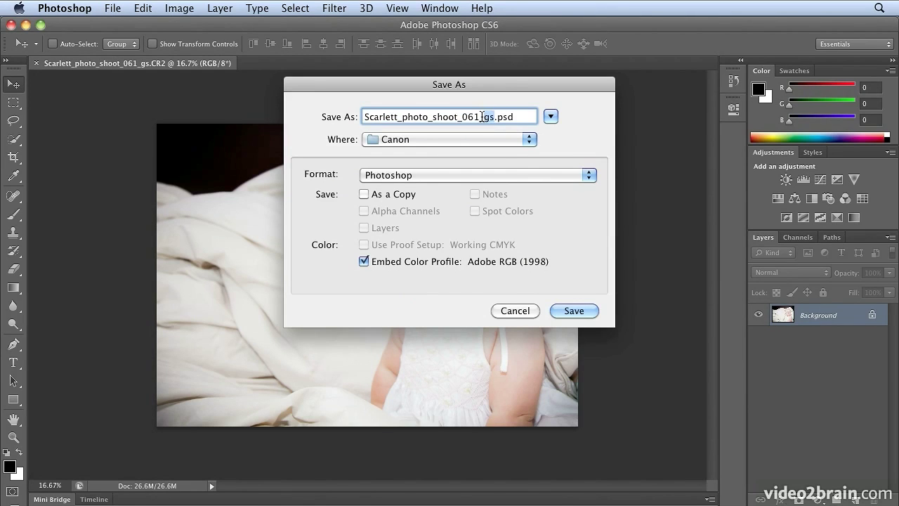
type("cx")
left_click(464, 138)
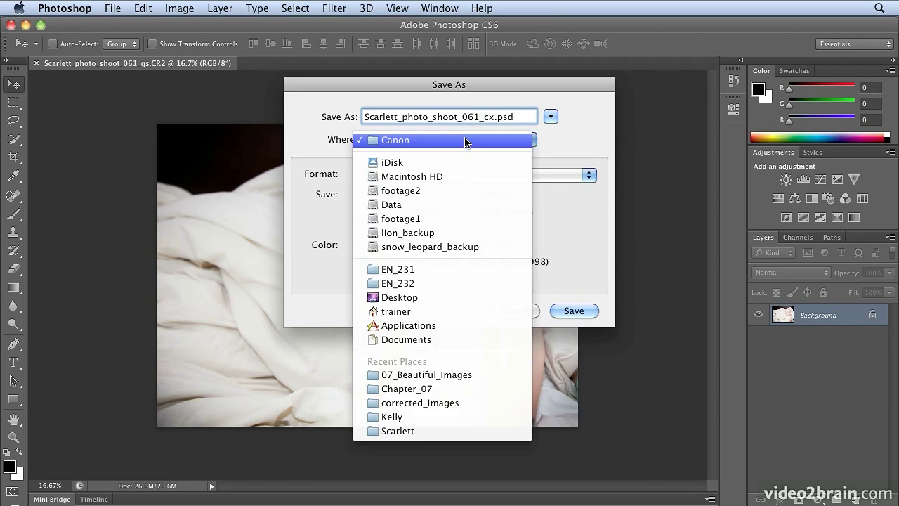
left_click(464, 297)
left_click(550, 116)
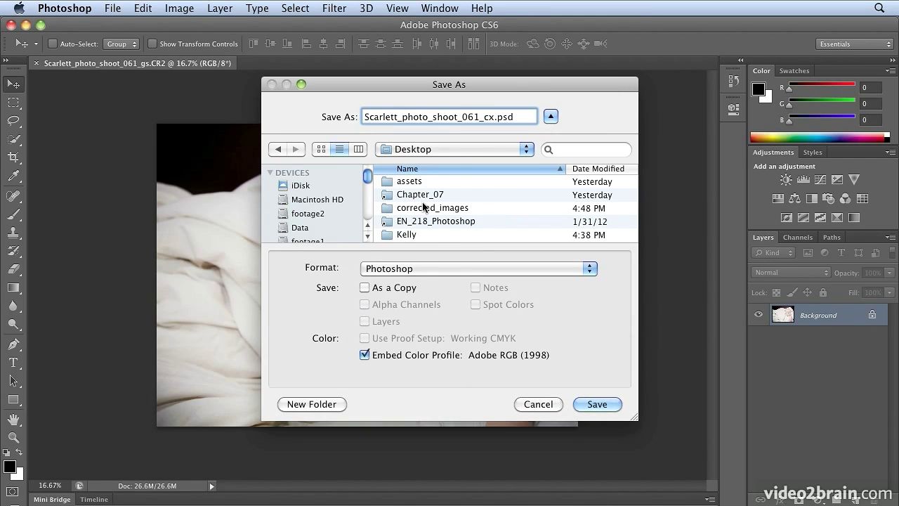
double_click(428, 208)
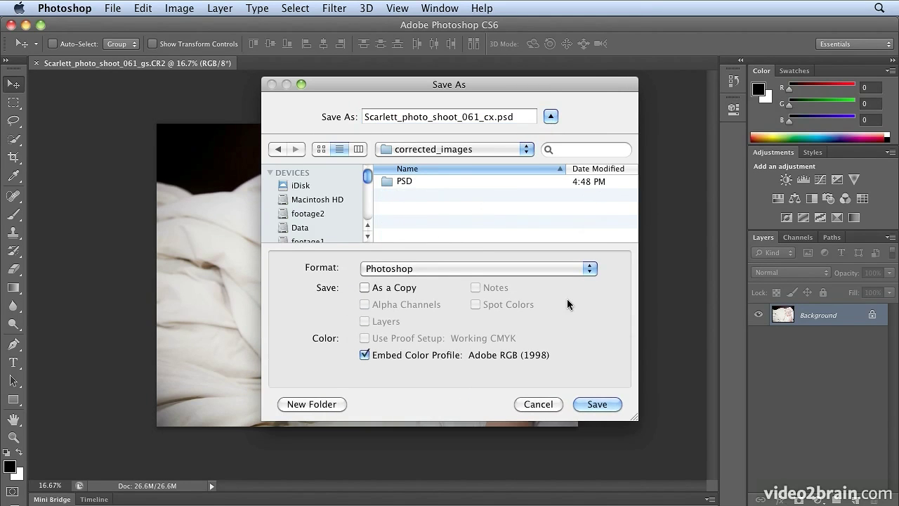
left_click(599, 404)
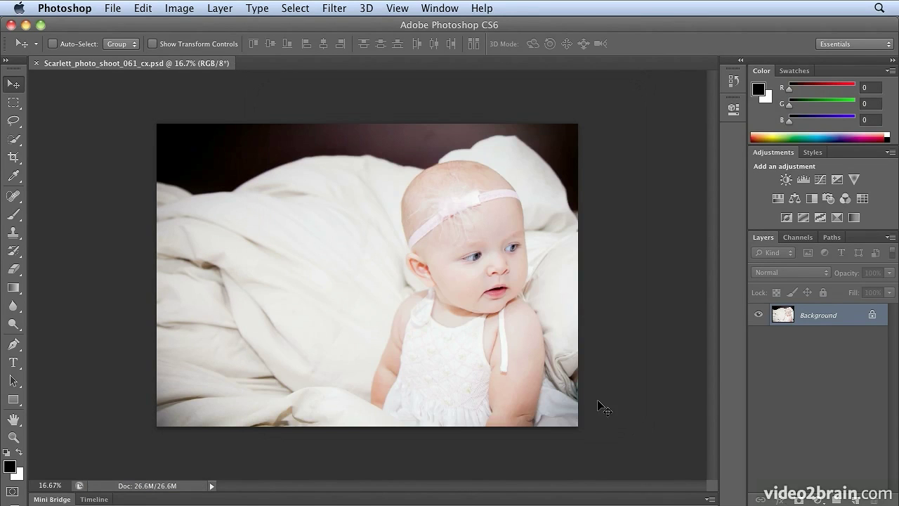
- Switch back to Adobe Bridge
key("super+Tab")
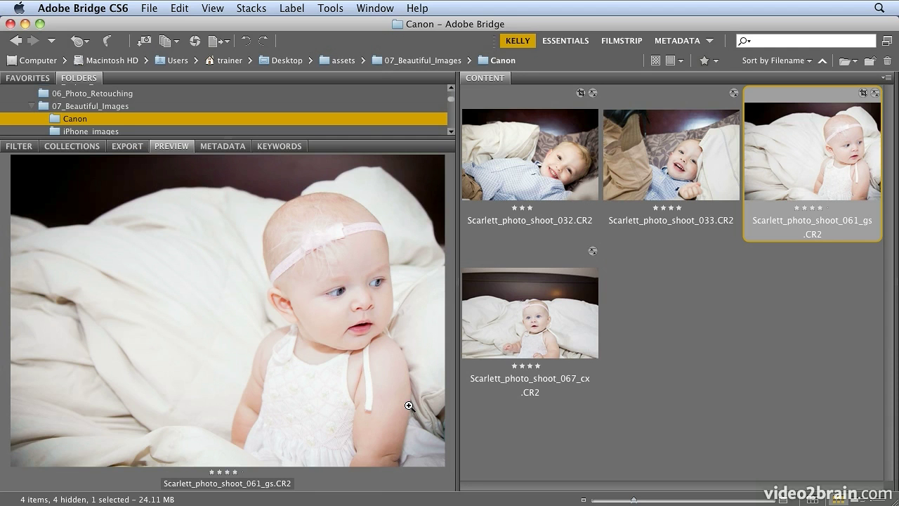
- Reopen the raw photo and set a white vignette: Amount +48, Feather 100, Midpoint 42
double_click(785, 193)
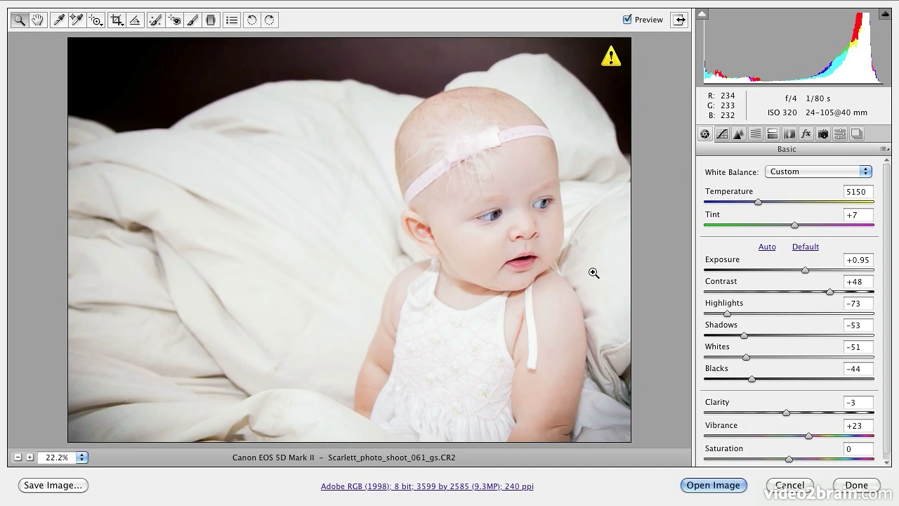
left_click(805, 137)
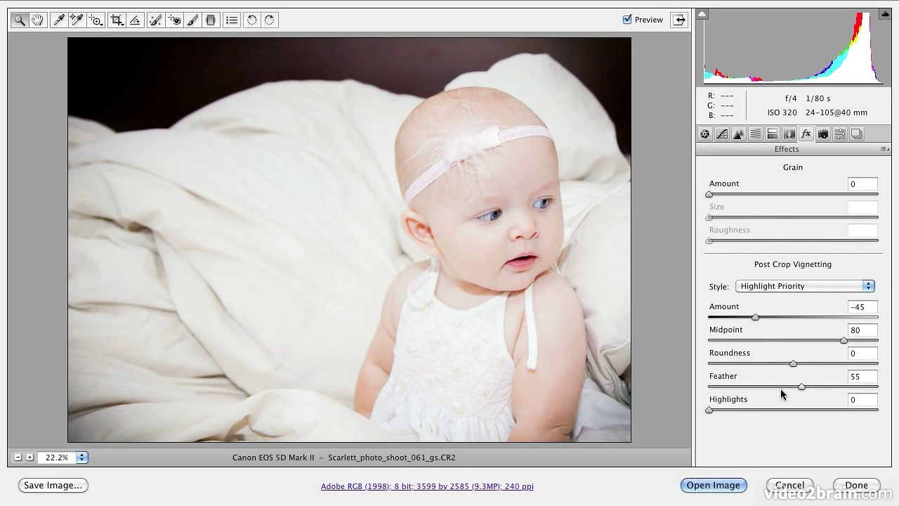
left_click_drag(757, 314, 834, 315)
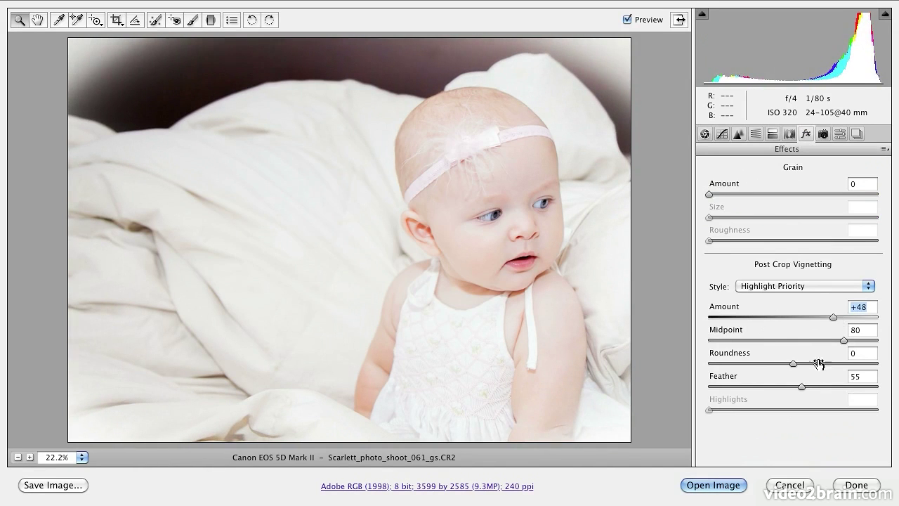
left_click_drag(801, 386, 895, 386)
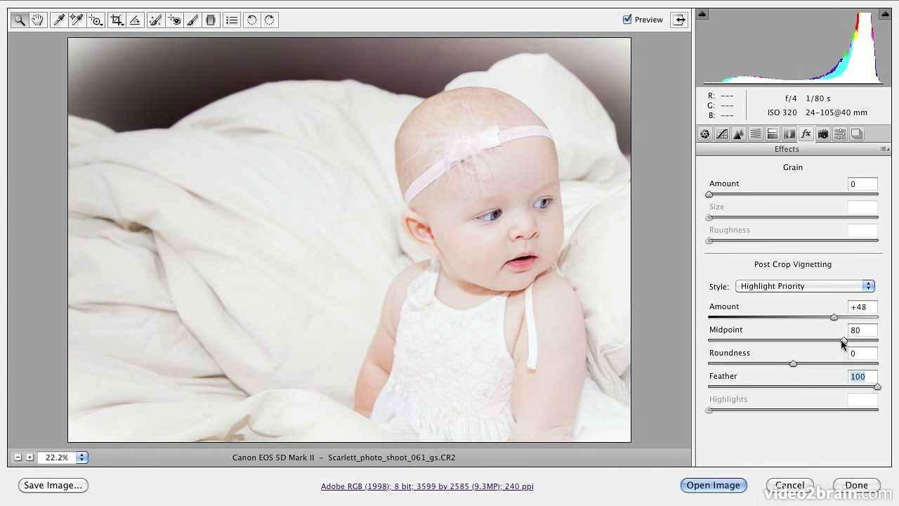
left_click_drag(842, 341, 779, 342)
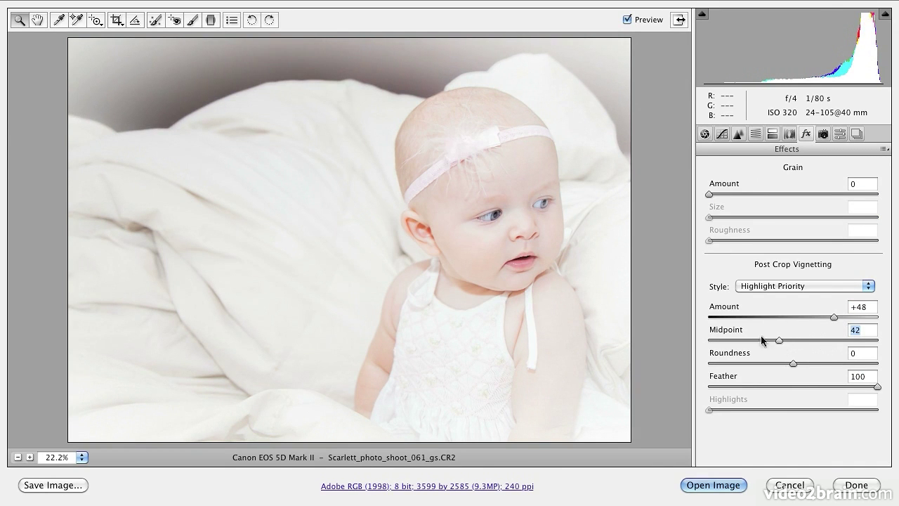
- Open the image in Photoshop and save it as Scarlett_photo_shoot_061_white.psd in Desktop/corrected_images
left_click(702, 484)
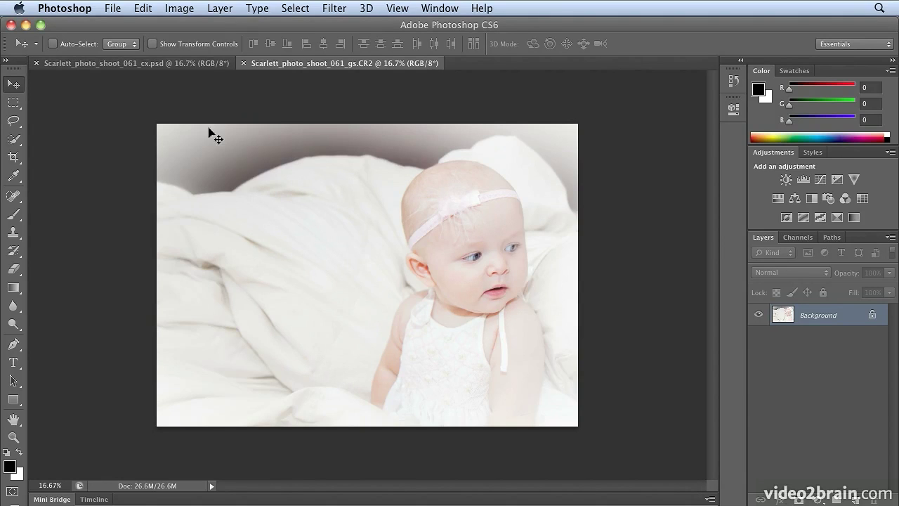
left_click(112, 8)
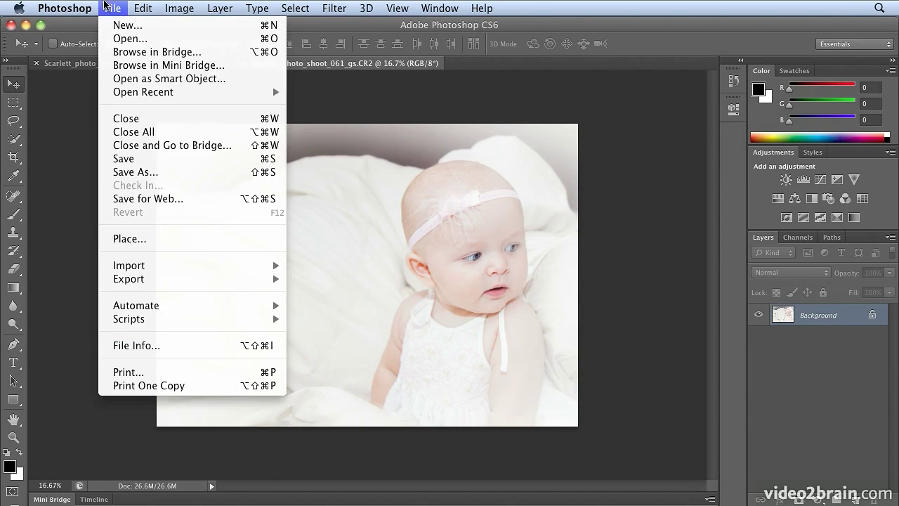
left_click(127, 172)
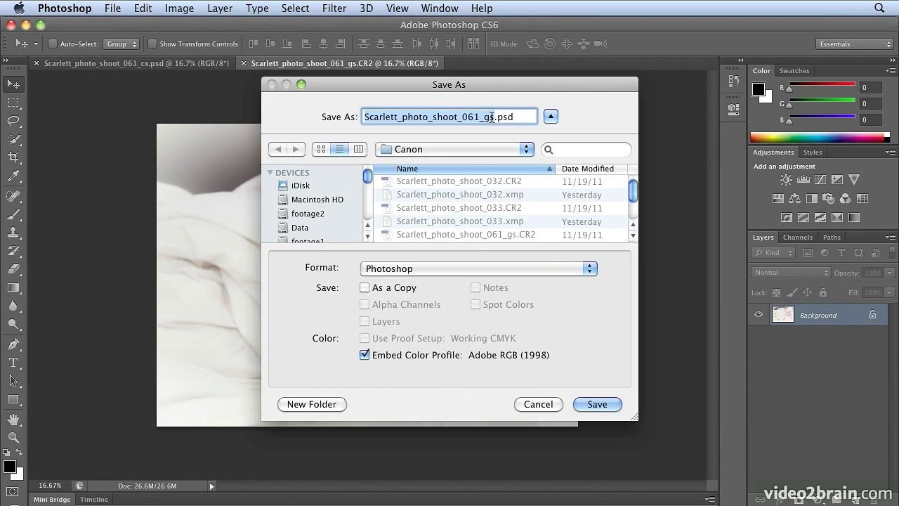
left_click(495, 117)
key("BackSpace")
key("BackSpace")
type("white")
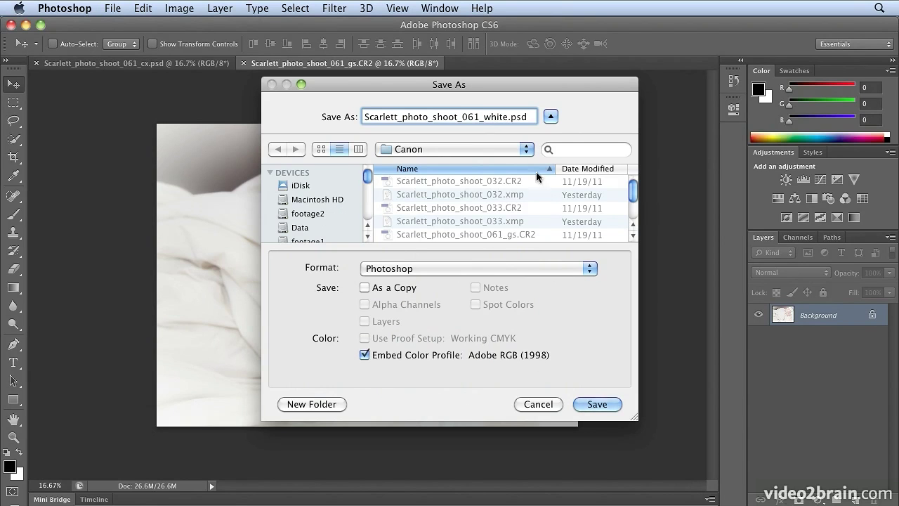
key("super+shift+d")
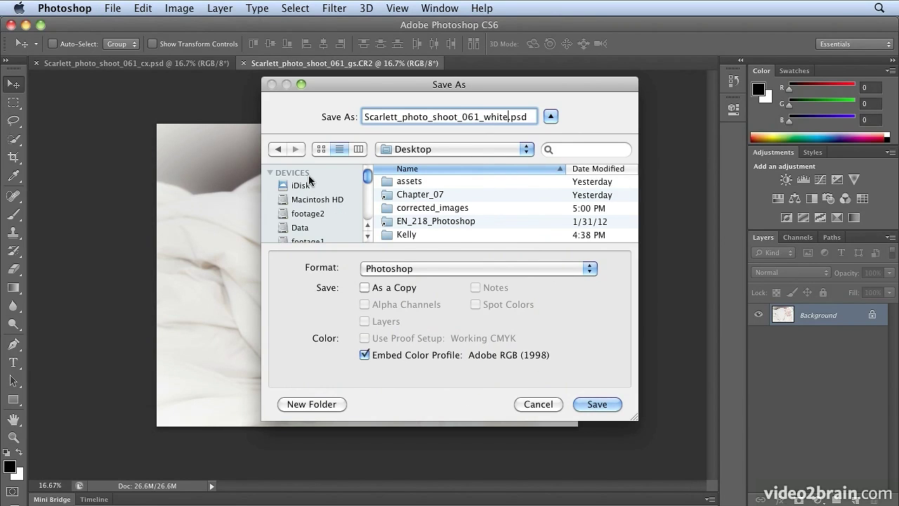
double_click(457, 208)
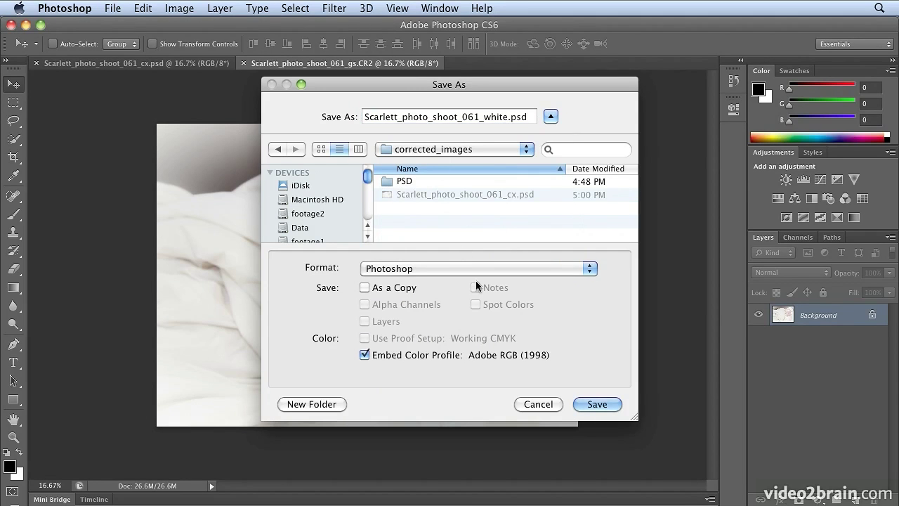
left_click(577, 402)
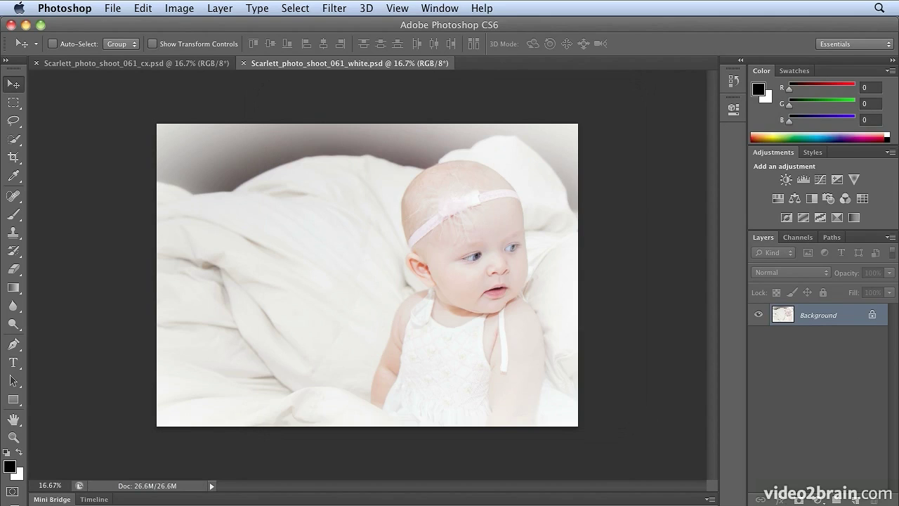